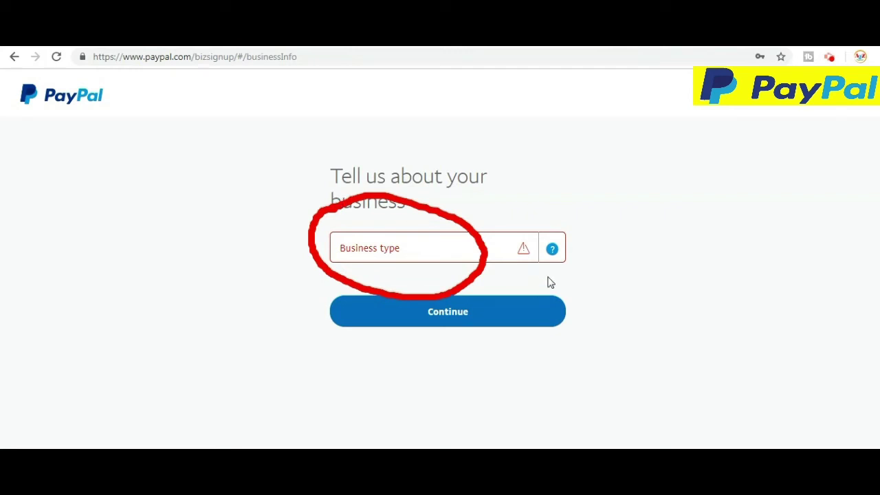
# - Choose Individual from the Business type dropdown list
pyautogui.click(523, 250)
pyautogui.click(507, 257)
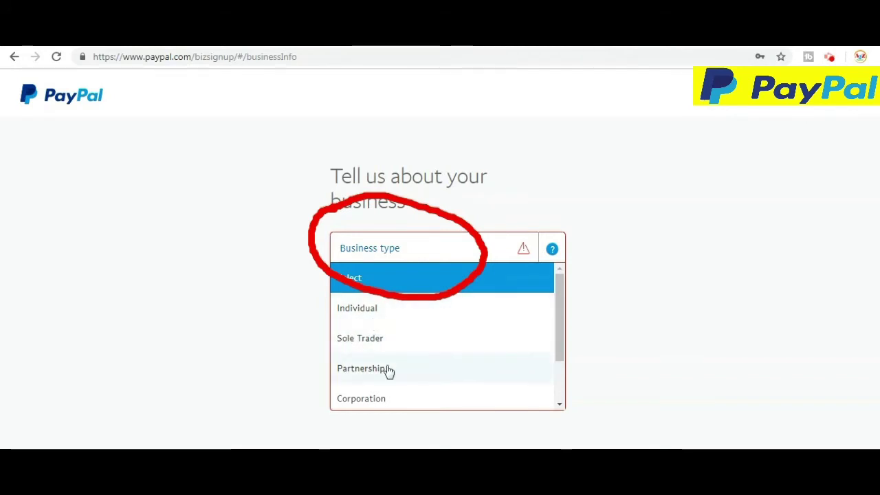
pyautogui.moveTo(555, 317); pyautogui.dragTo(574, 374)
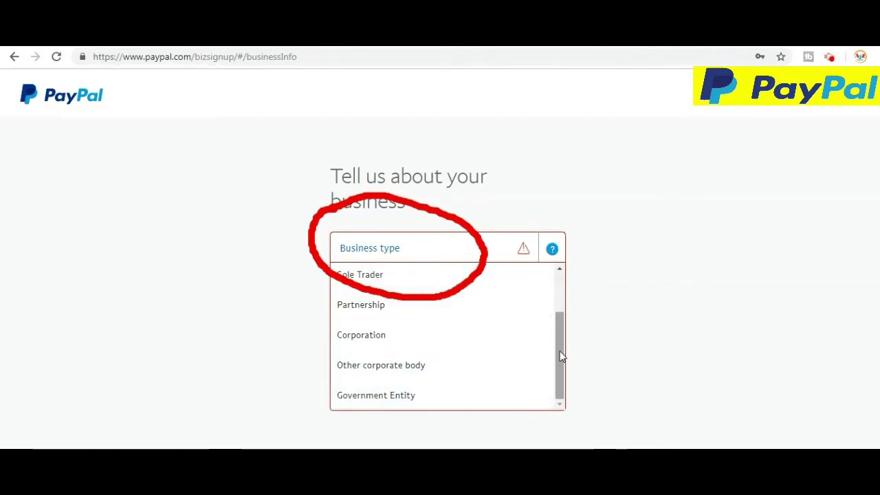
pyautogui.moveTo(560, 352); pyautogui.dragTo(556, 280)
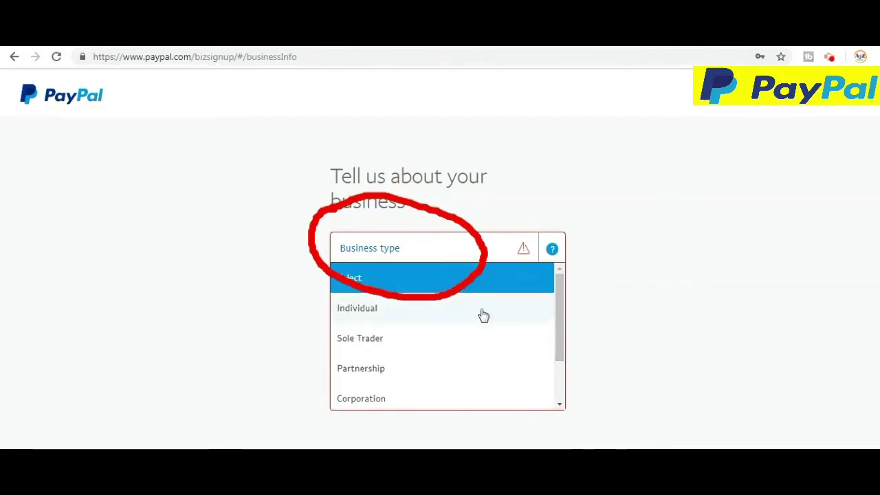
pyautogui.click(370, 316)
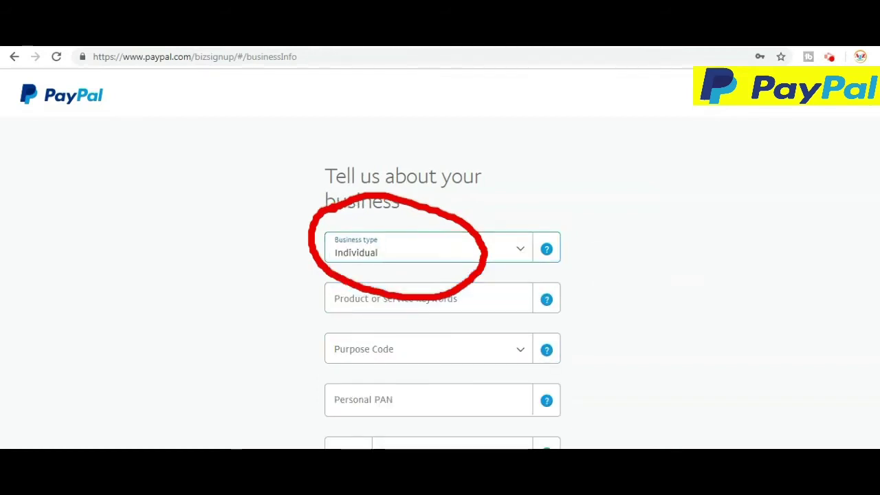
# - Type 'softwa' into the product or service keywords field to search matching categories
pyautogui.scroll(-2, 874, 134)
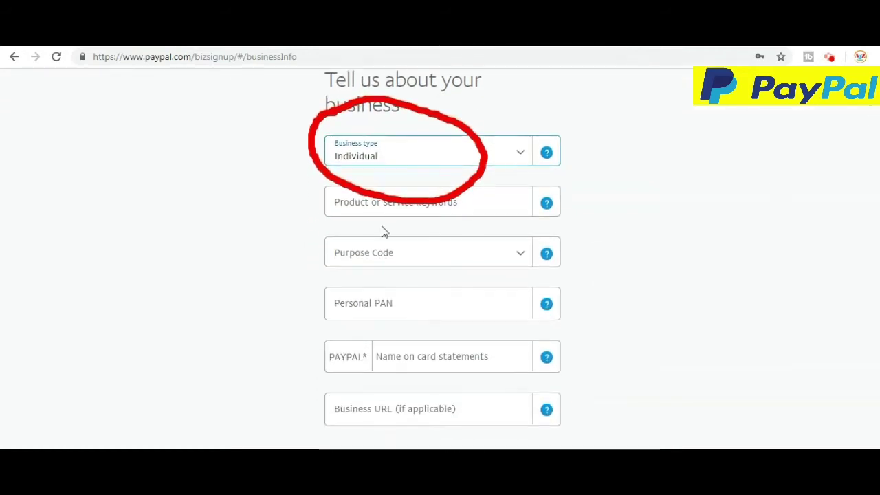
pyautogui.click(360, 213)
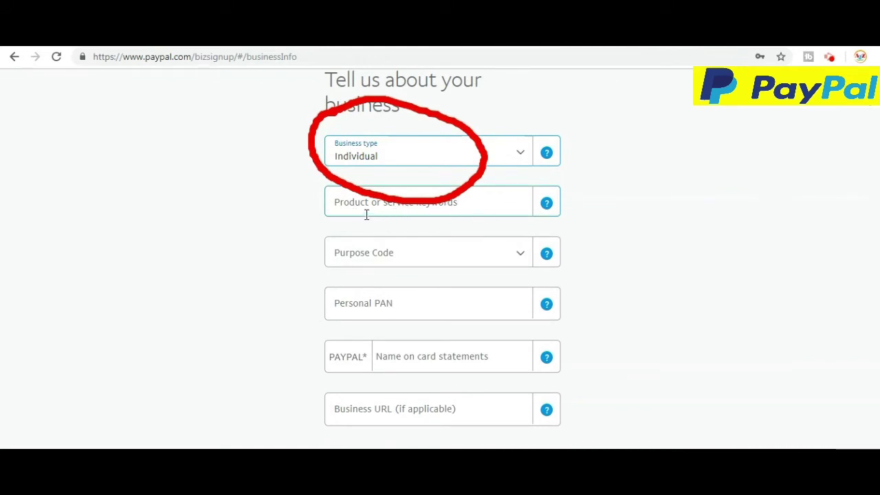
pyautogui.click(508, 206)
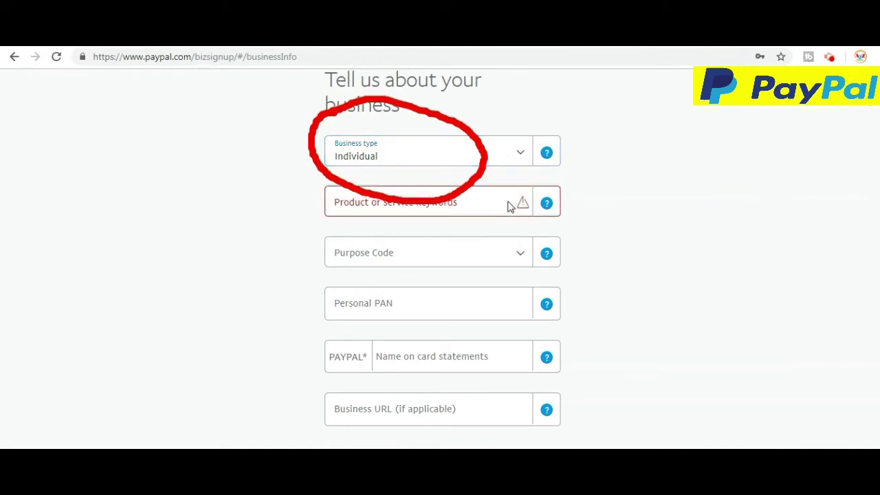
pyautogui.click(507, 205)
pyautogui.click(489, 206)
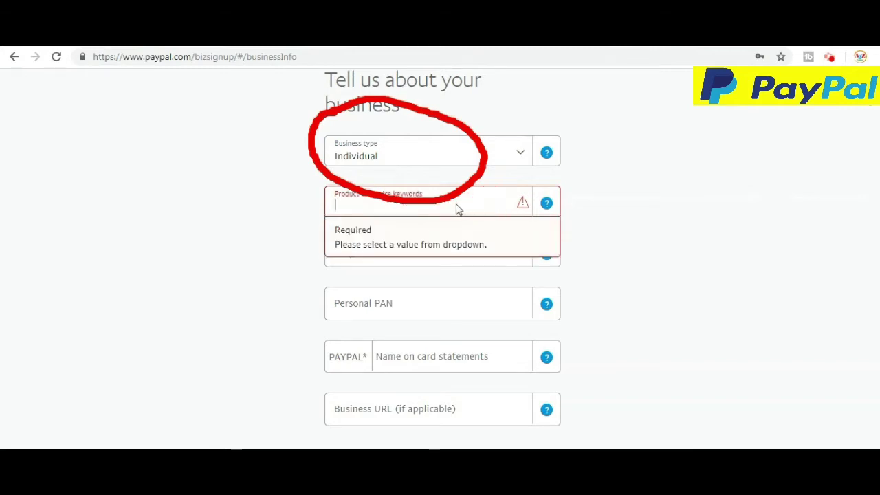
pyautogui.click(491, 208)
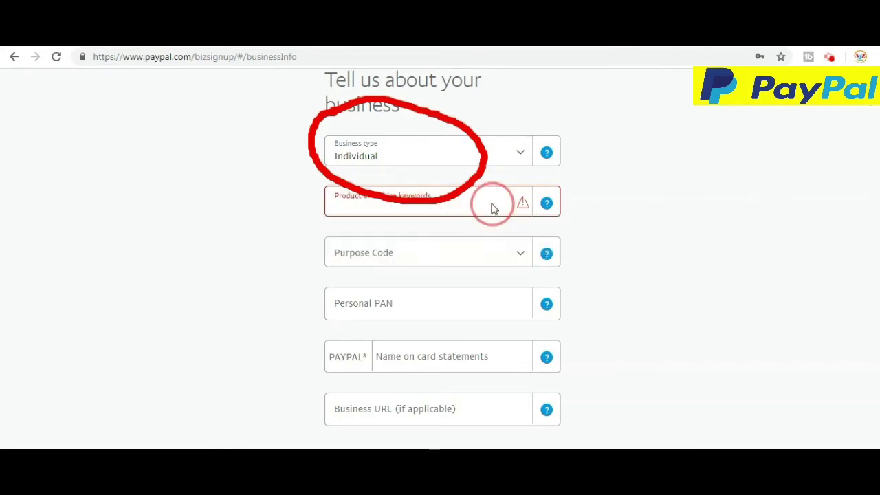
pyautogui.click(492, 204)
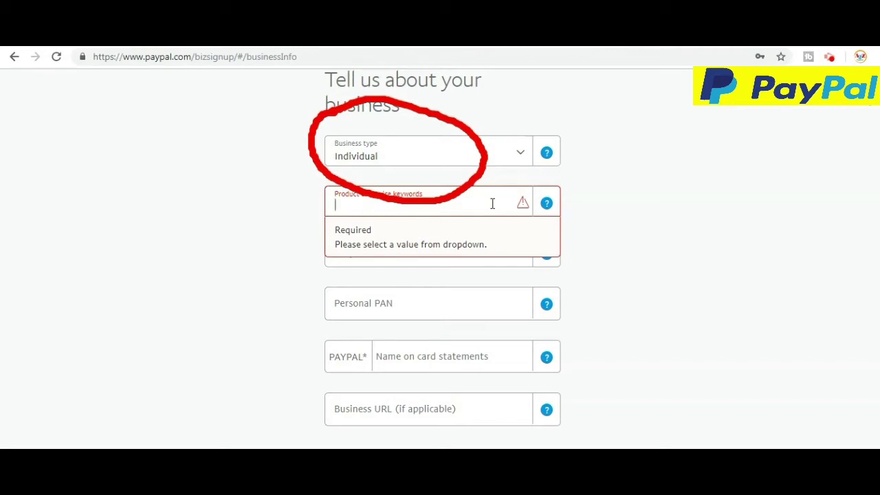
pyautogui.write('so')
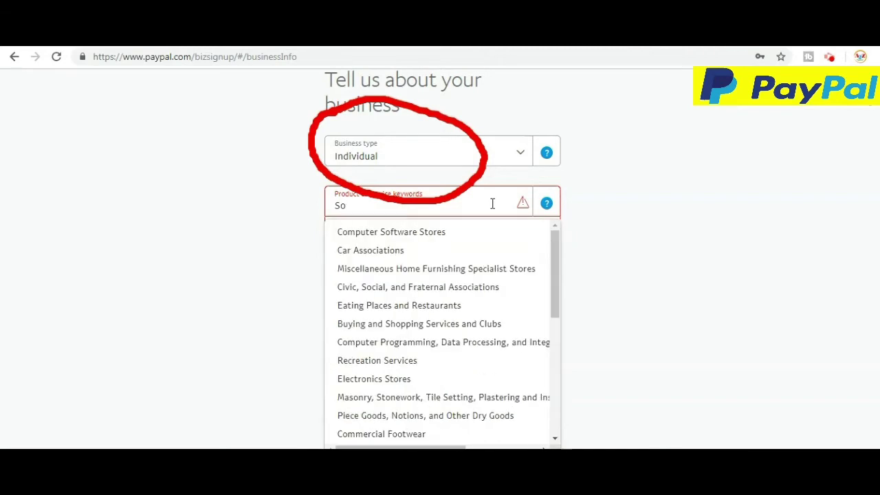
pyautogui.write('ft')
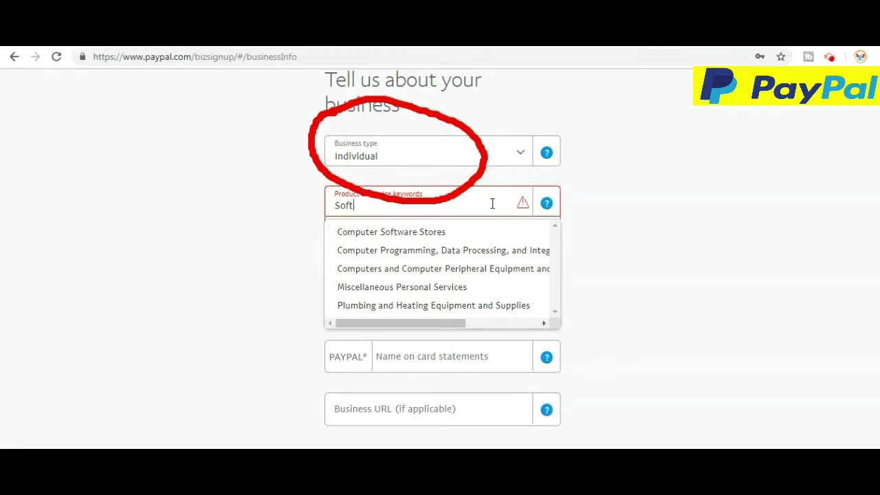
pyautogui.write('wa')
# - Select purpose code P0802 – Software consultancy/implementation from the Purpose Code list
pyautogui.click(512, 310)
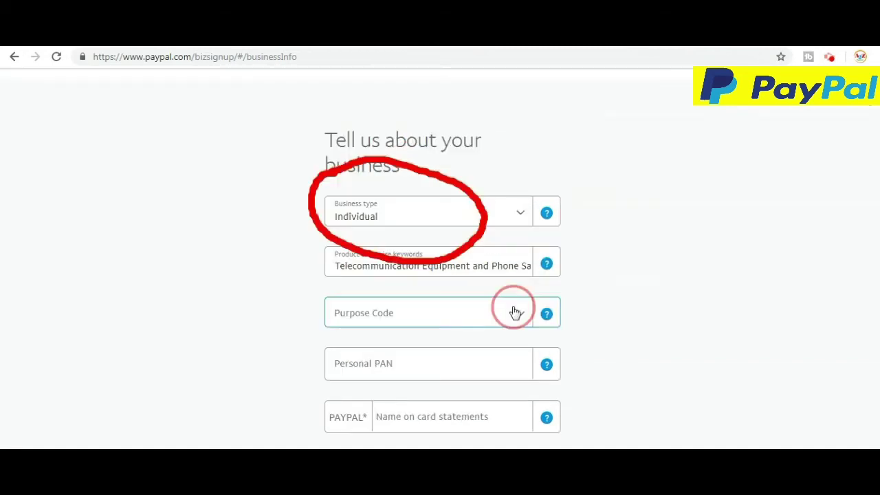
pyautogui.scroll(-2, 774, 313)
pyautogui.scroll(-5, 543, 251)
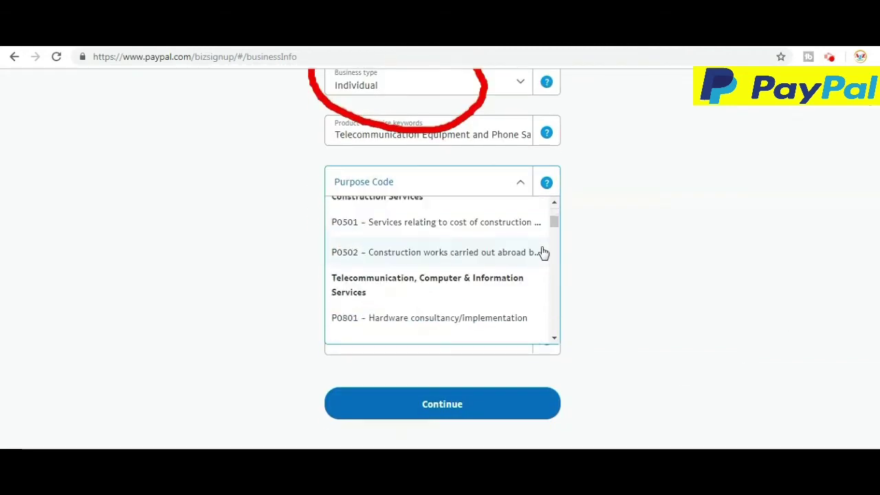
pyautogui.scroll(10, 470, 238)
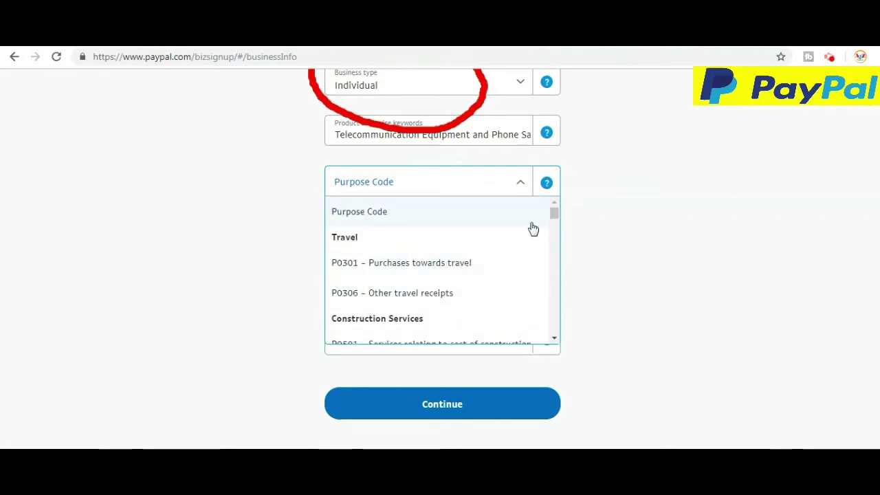
pyautogui.moveTo(556, 215); pyautogui.dragTo(556, 224)
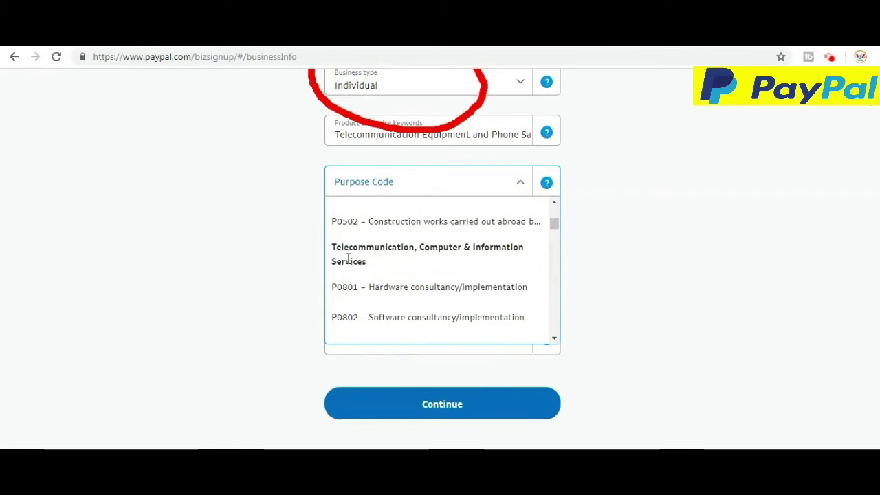
pyautogui.click(418, 317)
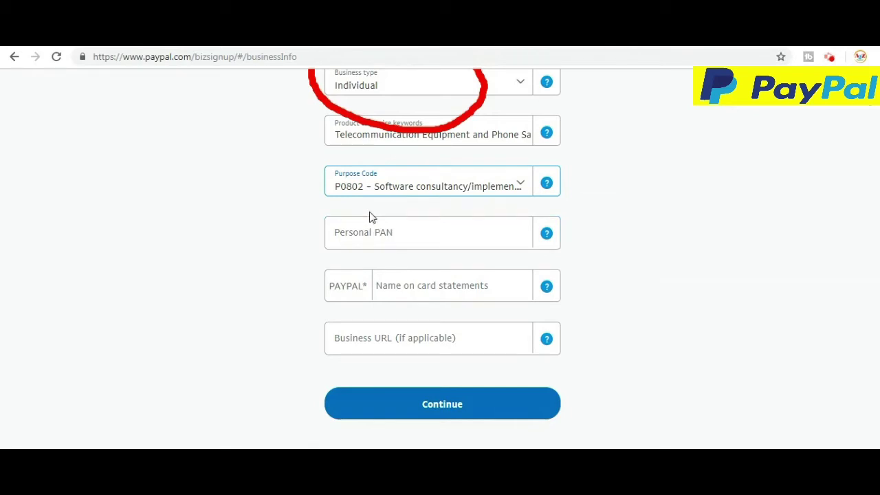
# - Enter the personal PAN and the name for card statements, then continue
pyautogui.click(445, 236)
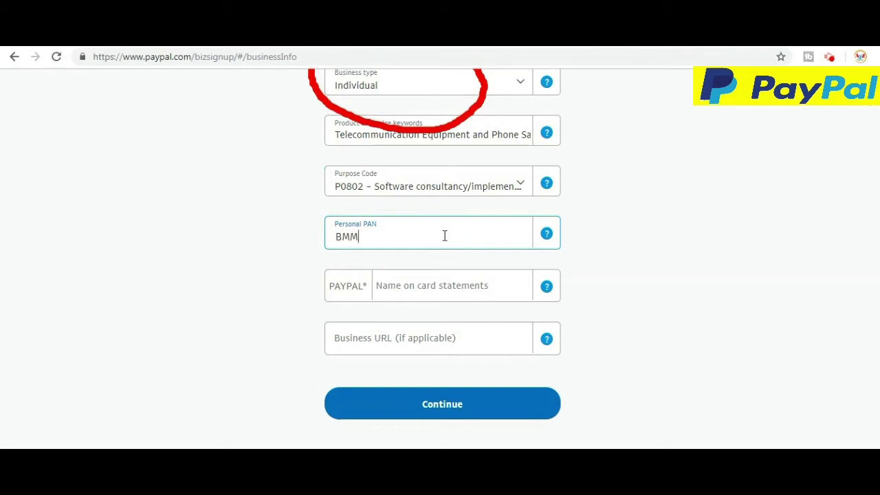
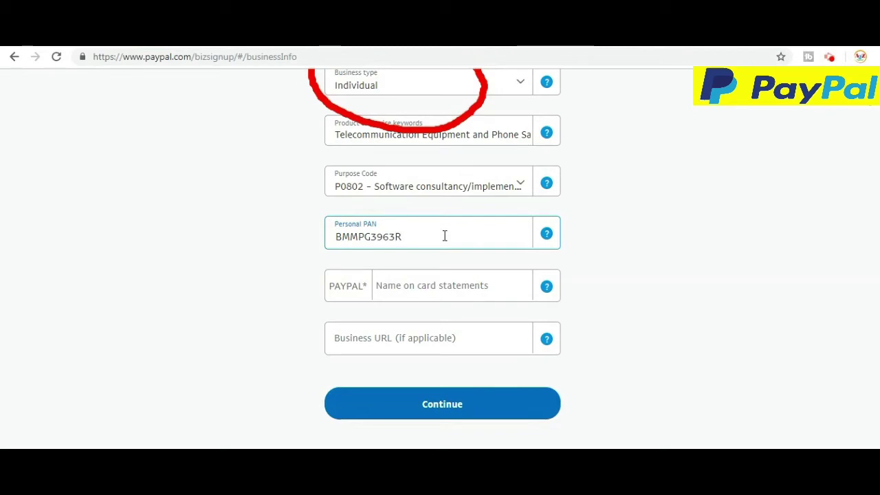
pyautogui.click(498, 291)
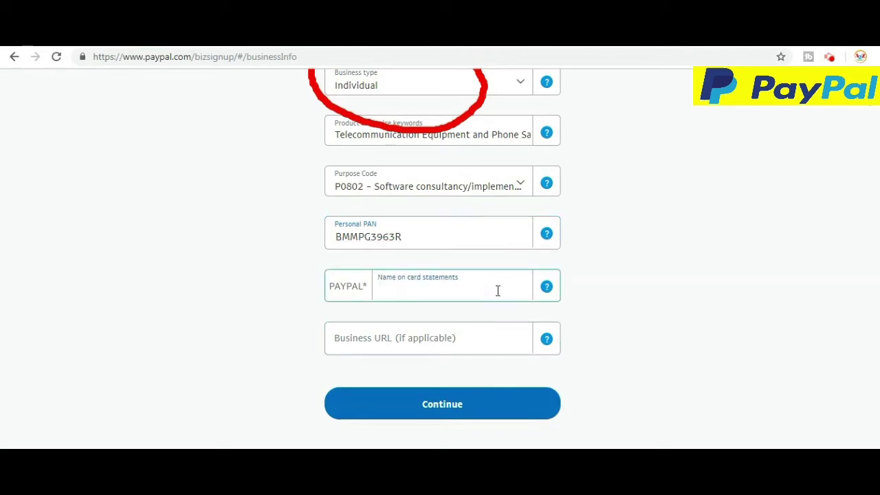
pyautogui.write('DEEPAK')
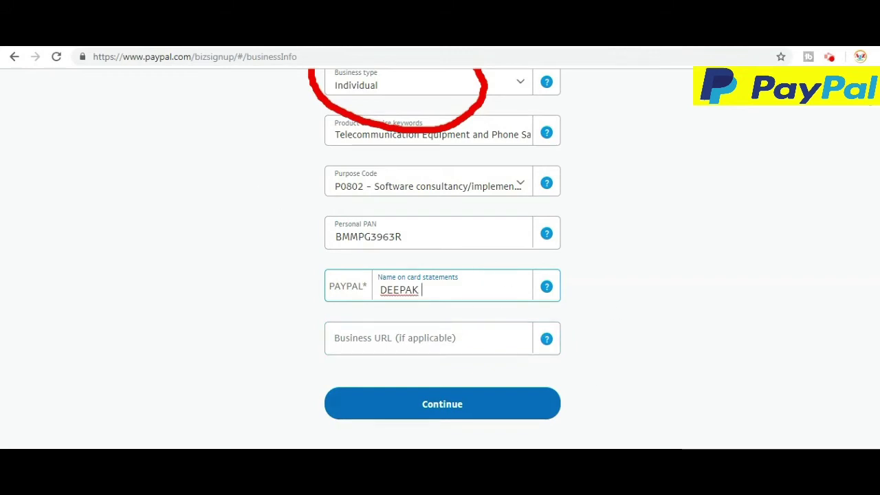
pyautogui.scroll(2, 826, 253)
pyautogui.scroll(-3, 779, 240)
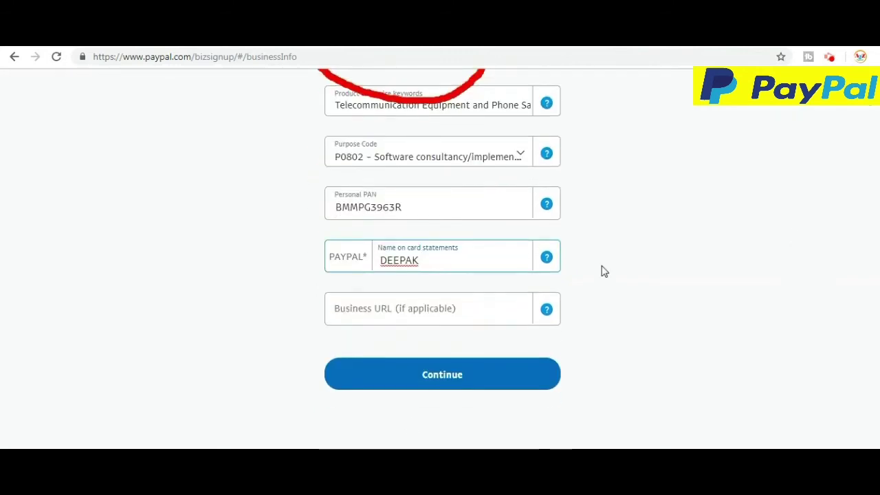
pyautogui.click(450, 394)
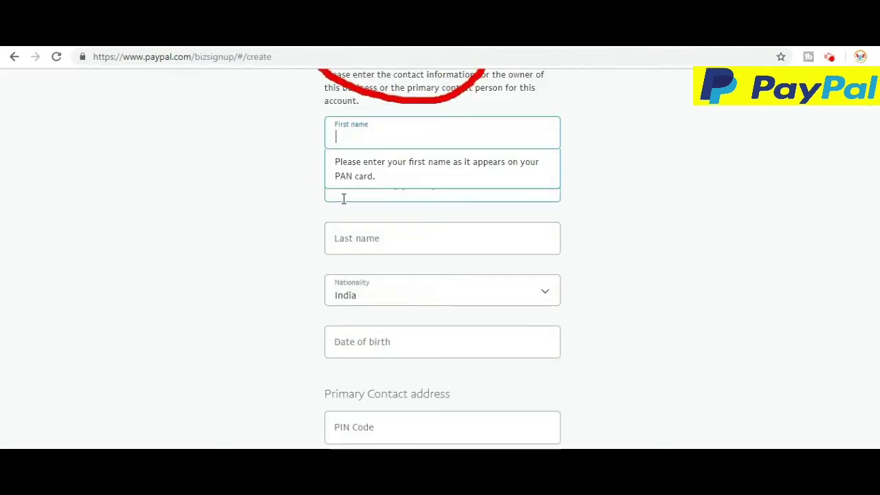
# - Enter the owner's first, middle and last name
pyautogui.scroll(2, 112, 222)
pyautogui.scroll(-1, 96, 294)
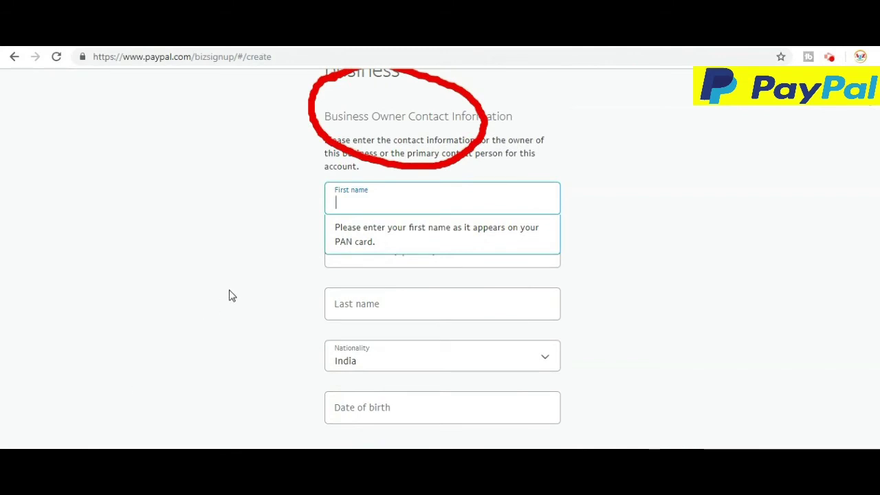
pyautogui.click(384, 203)
pyautogui.press('Tab')
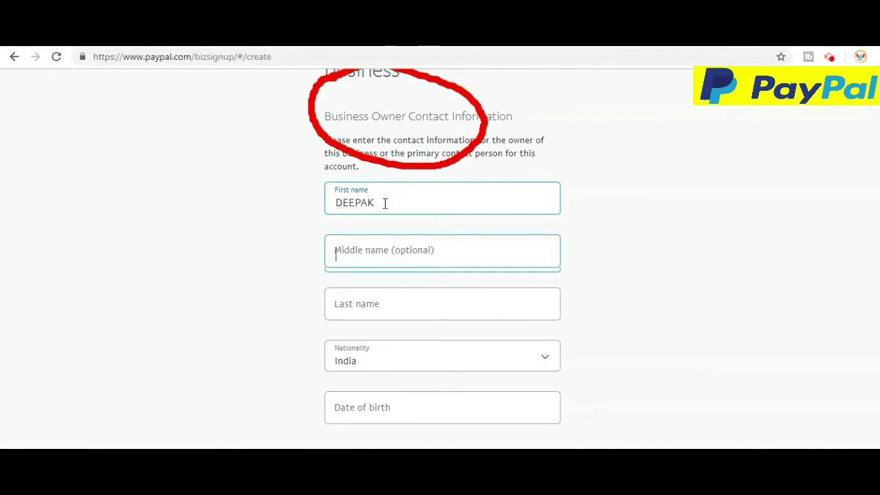
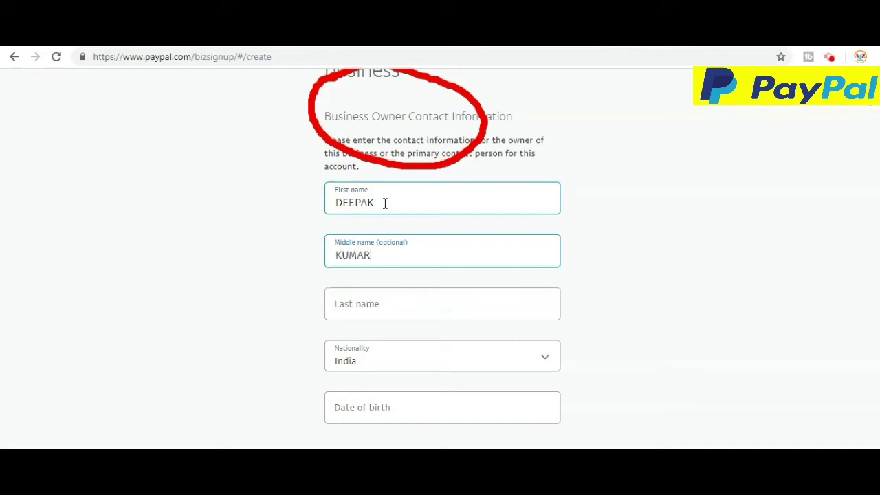
pyautogui.press('Tab')
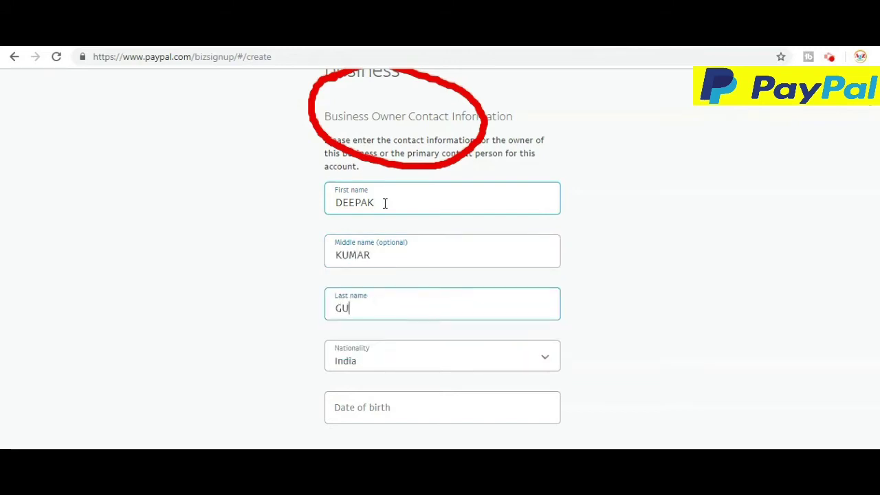
pyautogui.press('Tab')
# - Enter the owner's date of birth and the corrected PIN code
pyautogui.scroll(-3, 363, 238)
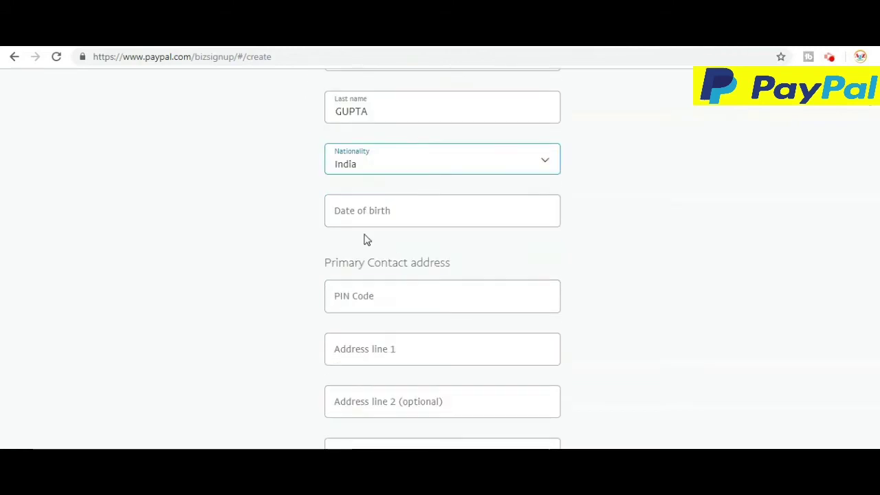
pyautogui.click(430, 222)
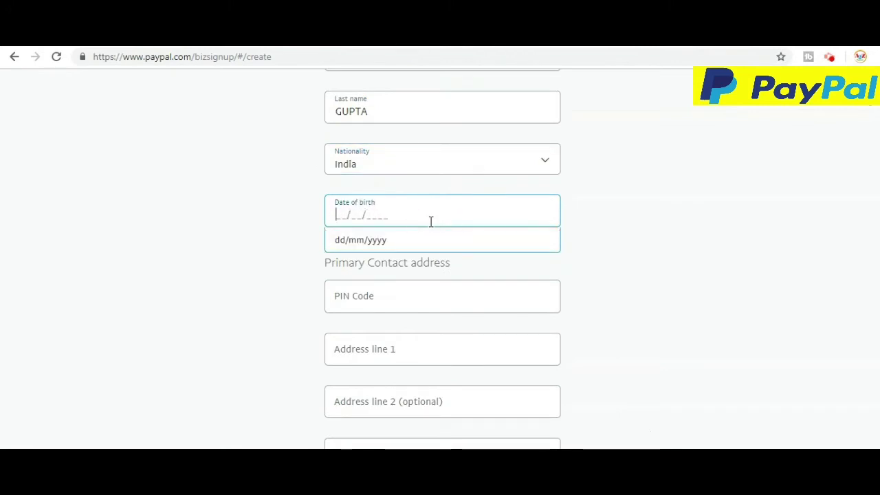
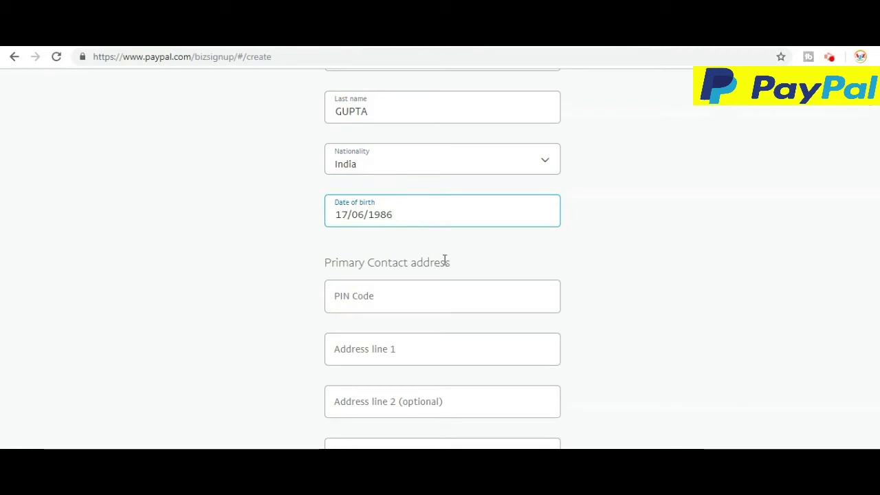
pyautogui.click(440, 305)
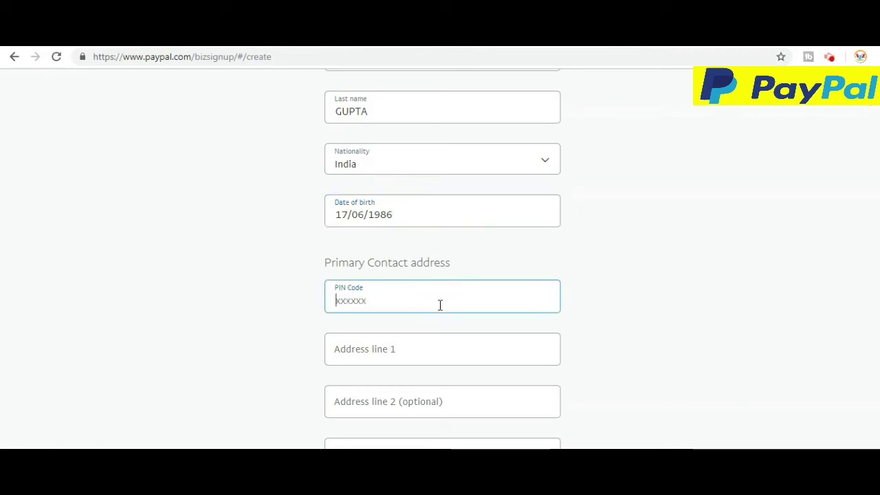
pyautogui.write('48501x')
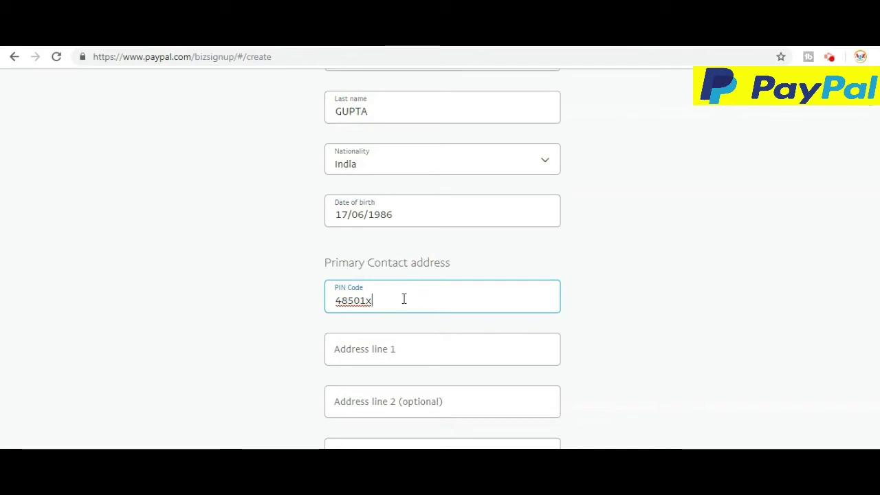
pyautogui.click(338, 300)
pyautogui.click(398, 310)
pyautogui.press('BackSpace')
pyautogui.press('BackSpace')
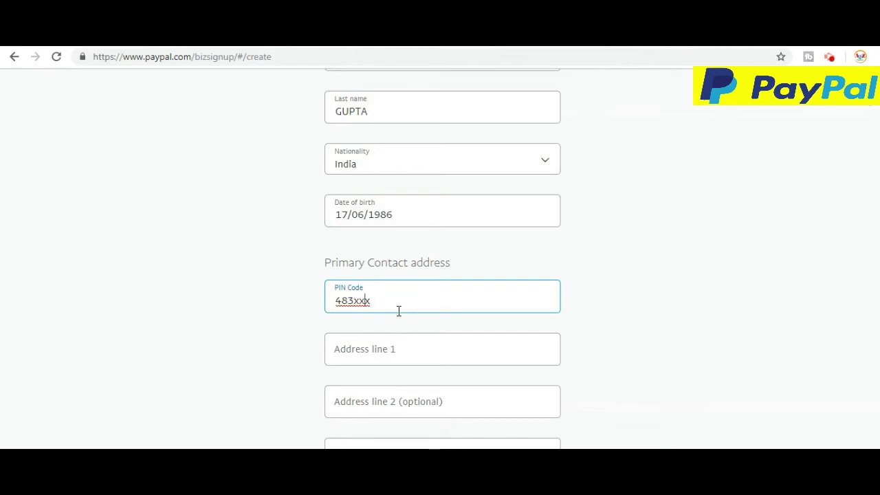
pyautogui.press('BackSpace')
pyautogui.press('BackSpace')
pyautogui.press('BackSpace')
pyautogui.write('483501')
# - Fill in the first line of the home address
pyautogui.click(414, 347)
pyautogui.write('1213')
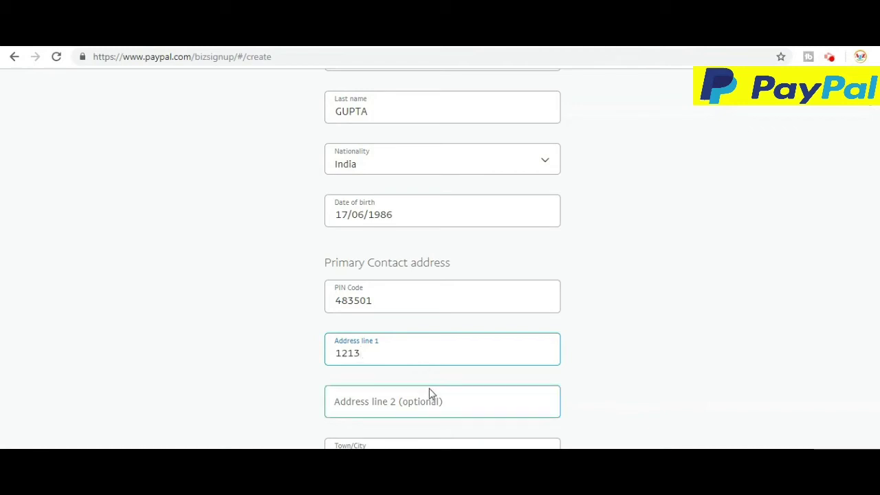
pyautogui.click(440, 409)
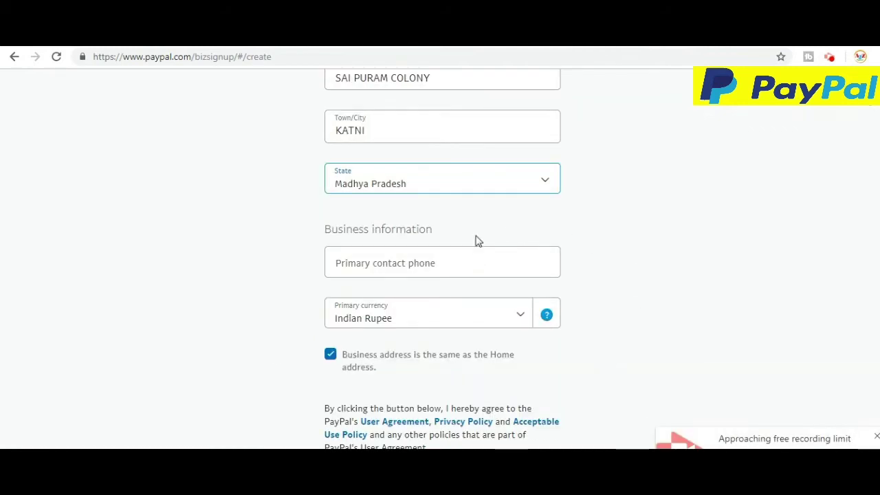
# - Enter the primary contact phone number and agree to submit the signup
pyautogui.click(465, 257)
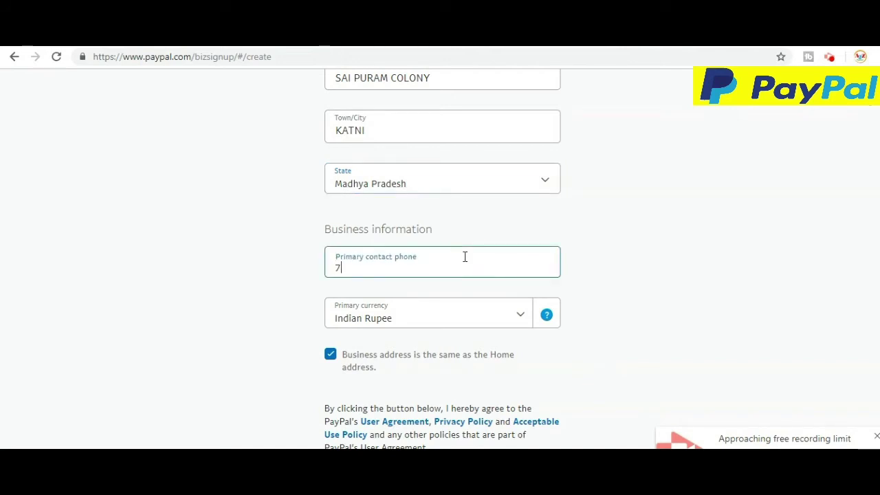
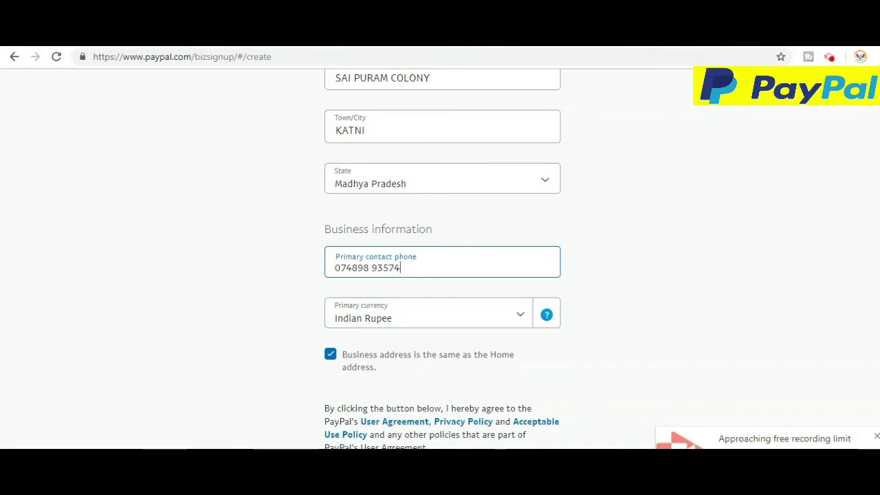
pyautogui.scroll(-2, 426, 357)
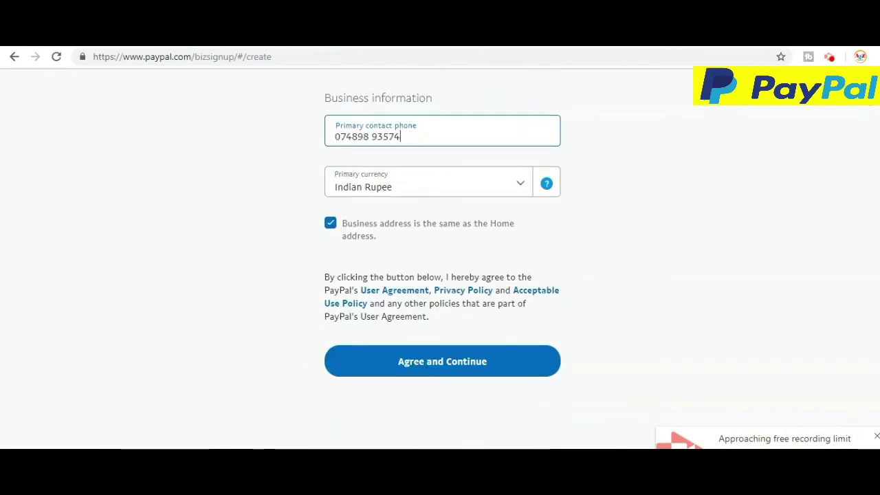
pyautogui.click(437, 364)
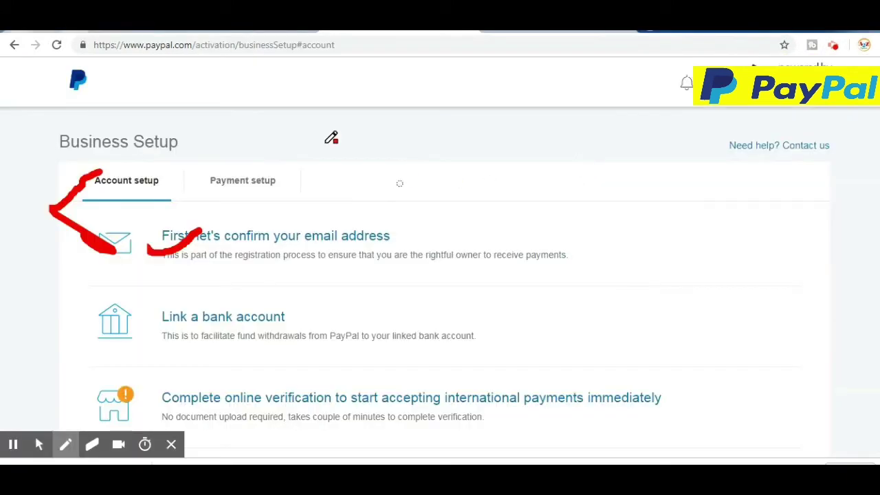
pyautogui.moveTo(139, 265)
pyautogui.mouseDown()
pyautogui.moveTo(145, 272)
pyautogui.moveTo(202, 249)
pyautogui.mouseUp()
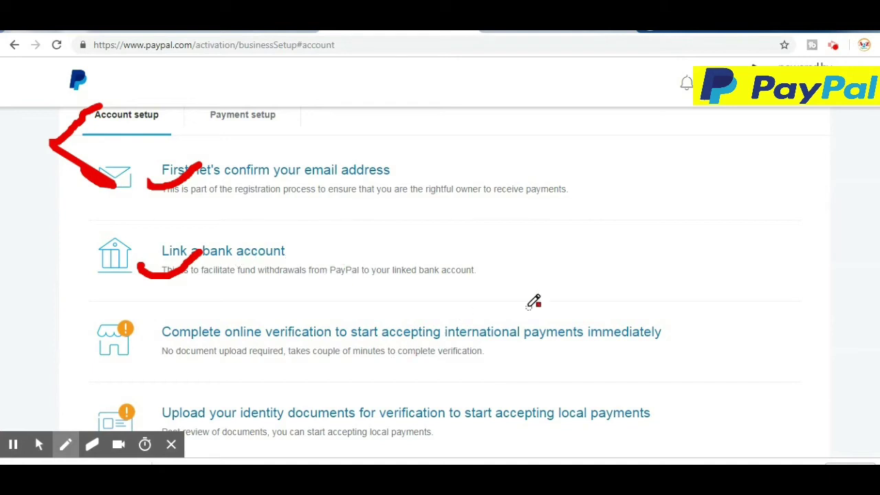
pyautogui.scroll(-1, 463, 279)
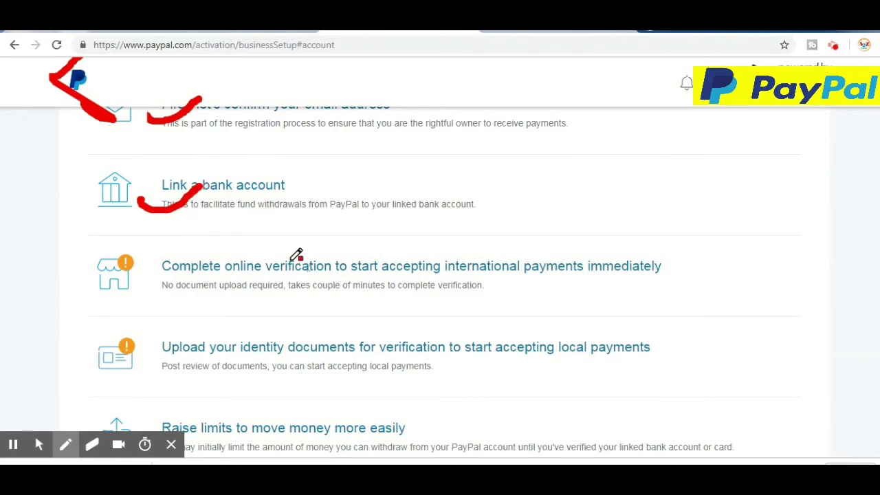
pyautogui.scroll(-1, 367, 207)
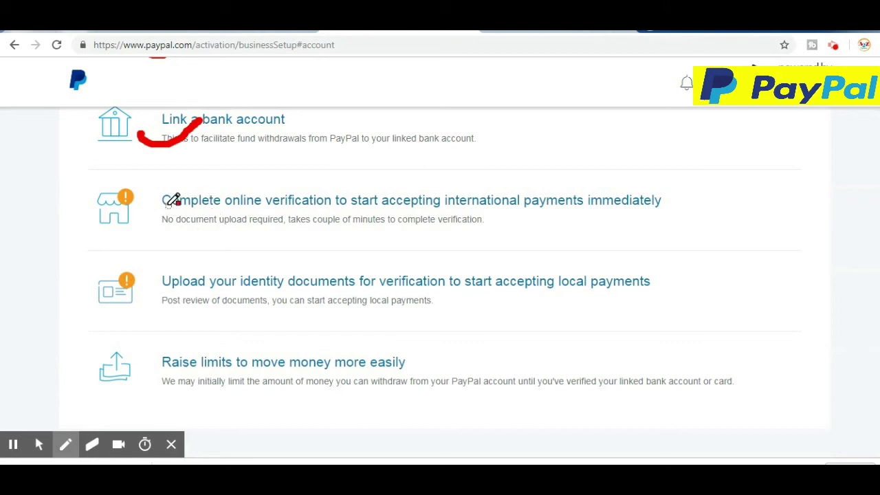
pyautogui.moveTo(143, 212)
pyautogui.mouseDown()
pyautogui.moveTo(148, 220)
pyautogui.moveTo(229, 188)
pyautogui.mouseUp()
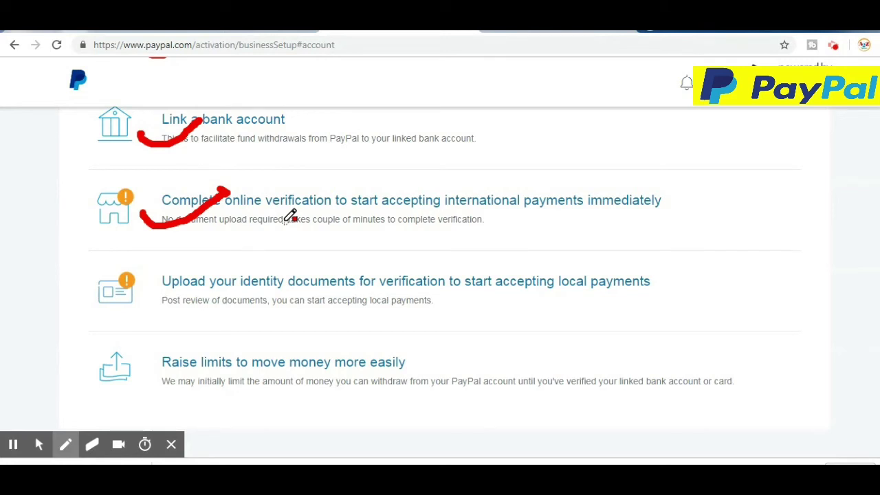
pyautogui.moveTo(151, 292); pyautogui.dragTo(232, 274)
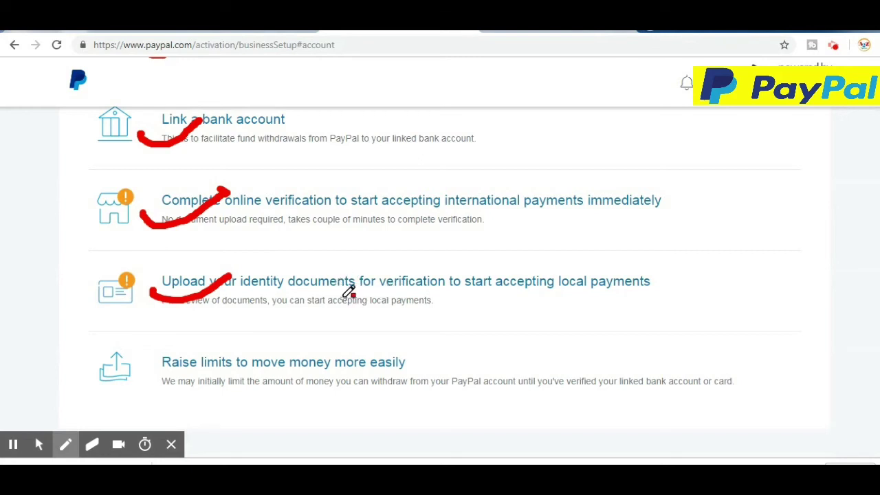
pyautogui.scroll(3, 347, 290)
pyautogui.scroll(-1, 455, 337)
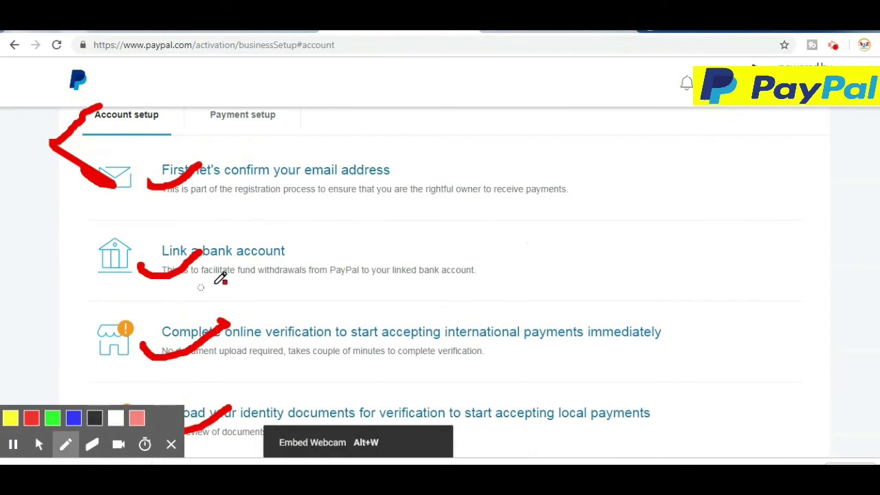
pyautogui.scroll(1, 296, 288)
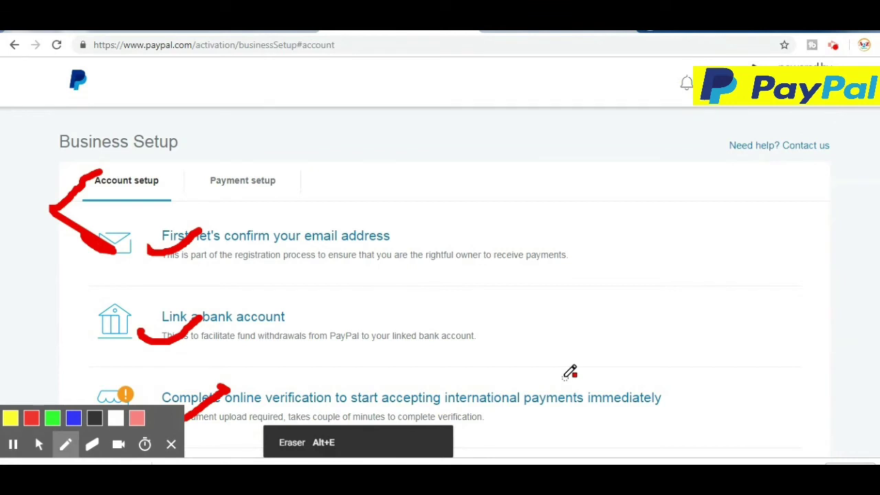
pyautogui.press('Escape')
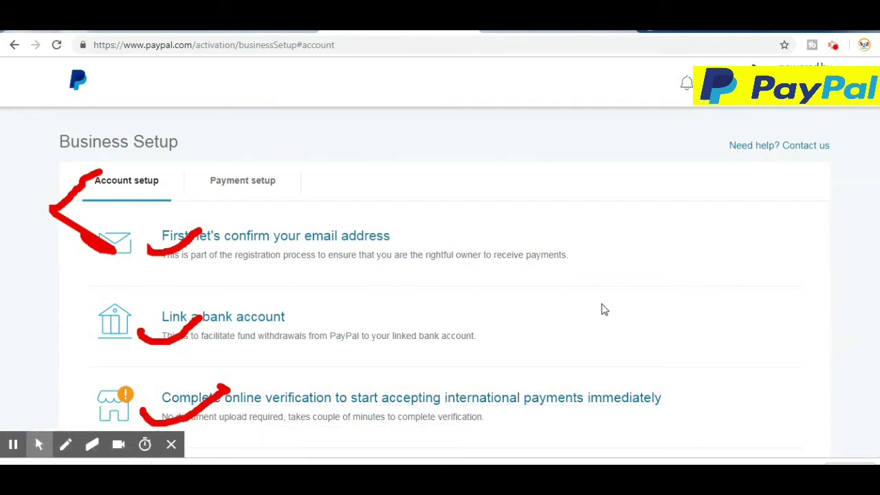
pyautogui.scroll(-1, 630, 275)
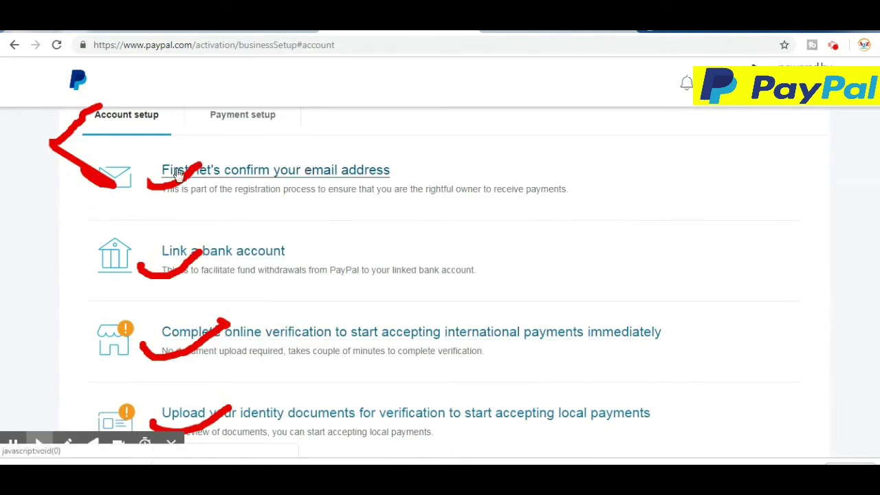
# - View and dismiss the email confirmation prompt, then start linking a bank account
pyautogui.click(309, 172)
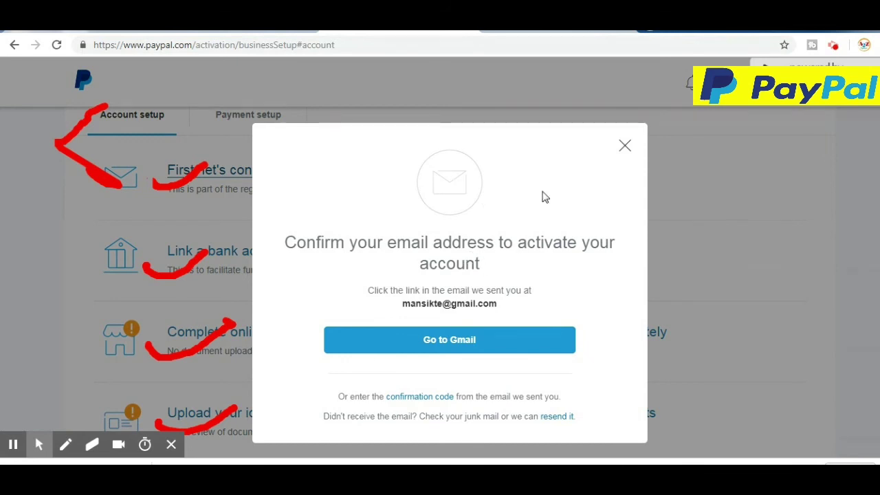
pyautogui.click(623, 146)
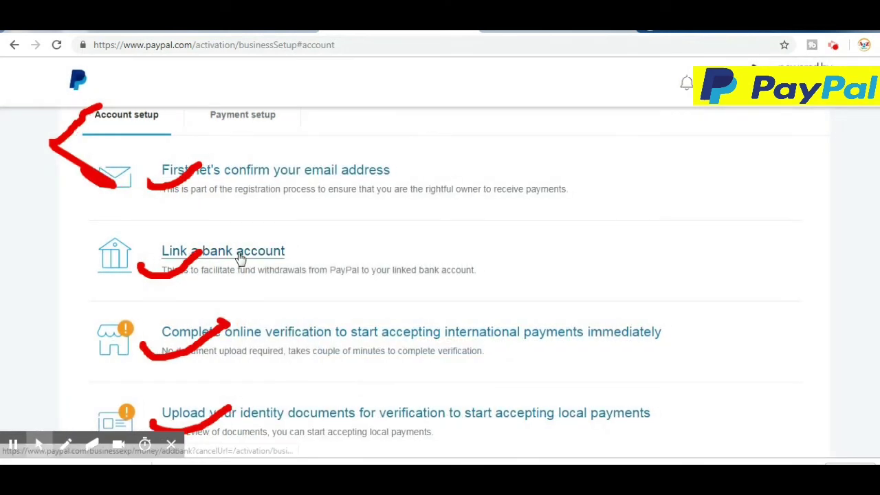
pyautogui.click(223, 257)
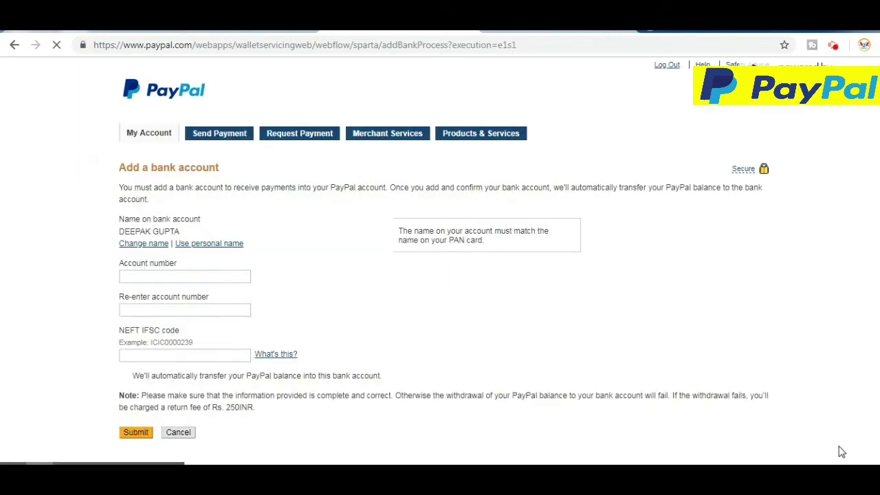
pyautogui.scroll(-1, 386, 270)
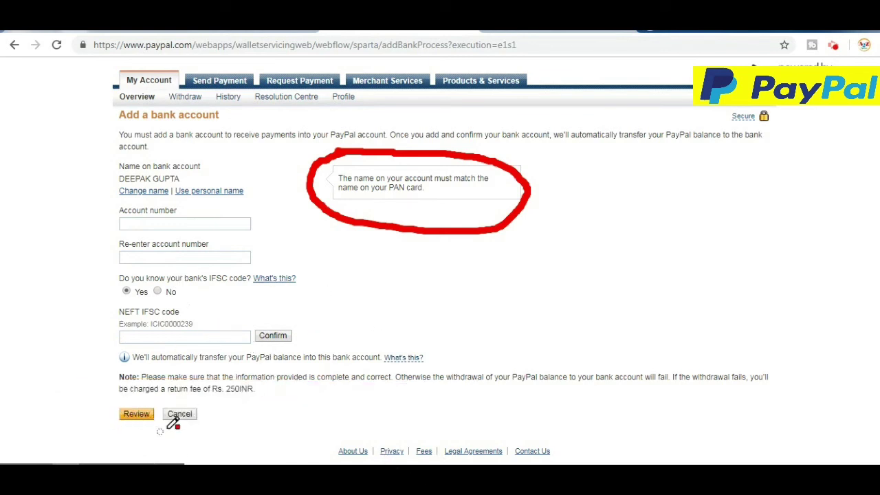
pyautogui.click(182, 414)
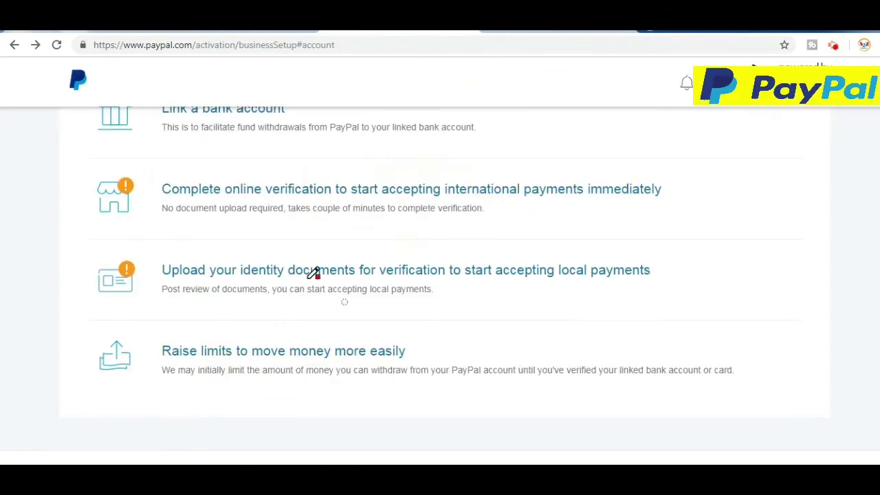
# - Open the task to upload identity documents for accepting local payments
pyautogui.moveTo(72, 255); pyautogui.dragTo(214, 240)
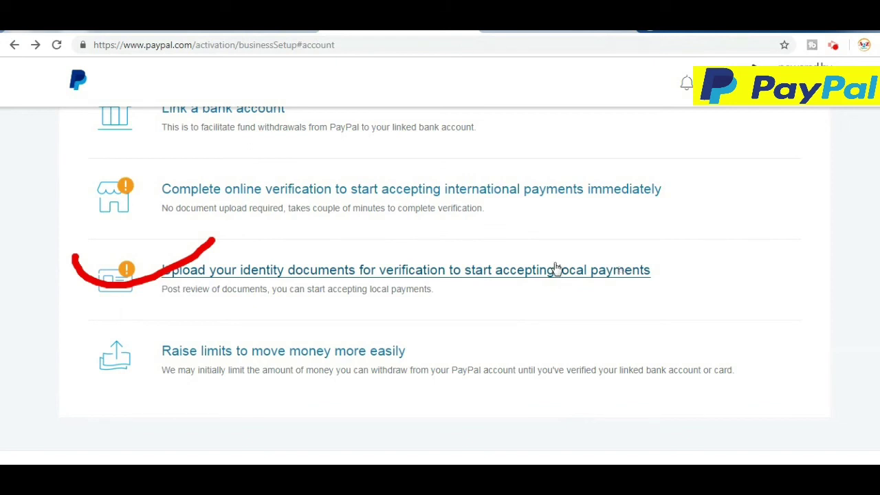
pyautogui.click(472, 268)
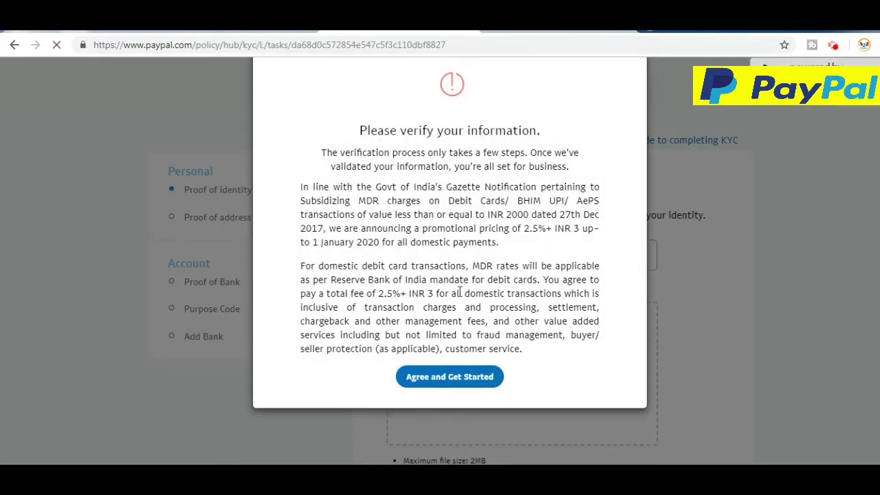
# - Accept the fee terms and choose PAN Card as the identity document type
pyautogui.click(471, 413)
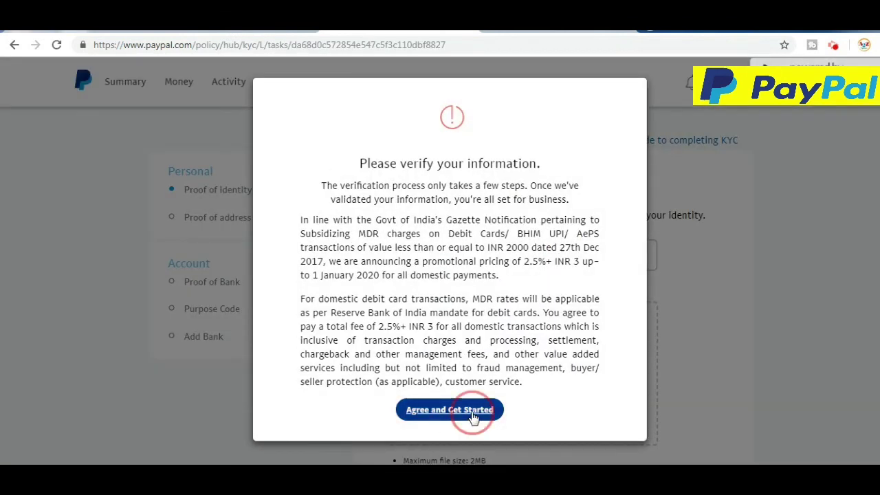
pyautogui.scroll(-1, 268, 243)
pyautogui.click(633, 191)
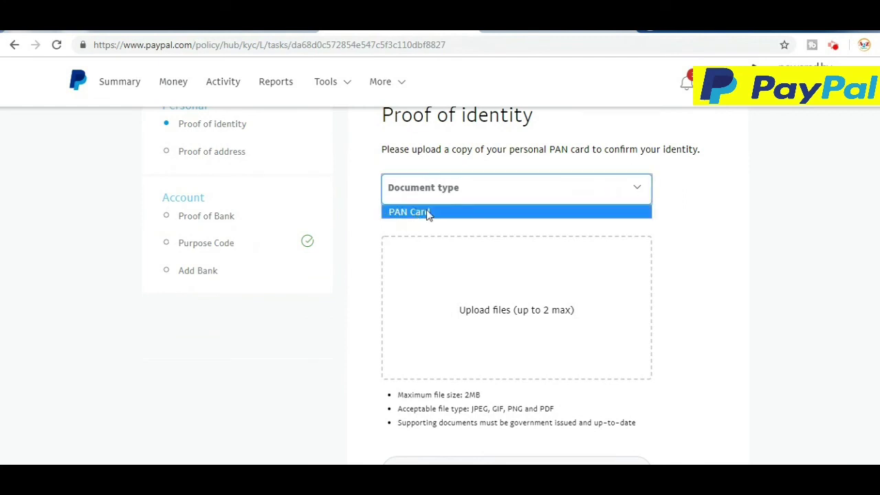
pyautogui.click(427, 213)
# - Review the PAN Card upload area and move to the Proof of address section
pyautogui.scroll(-2, 754, 206)
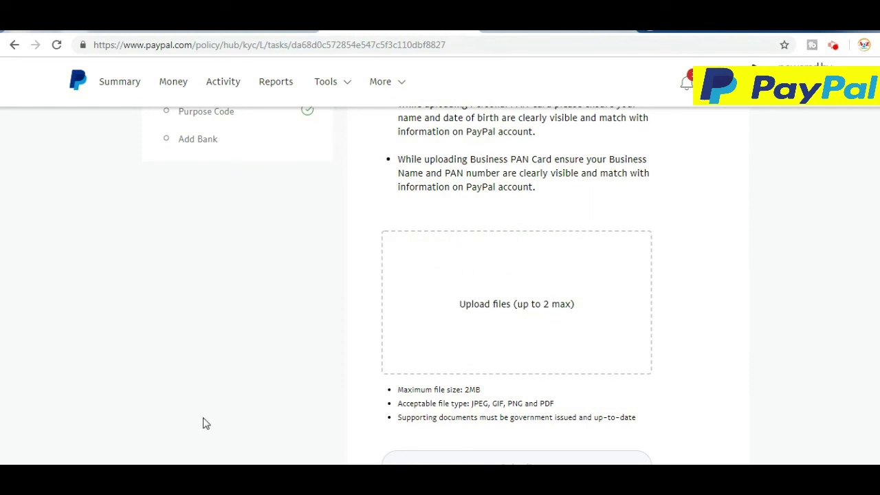
pyautogui.scroll(-2, 663, 320)
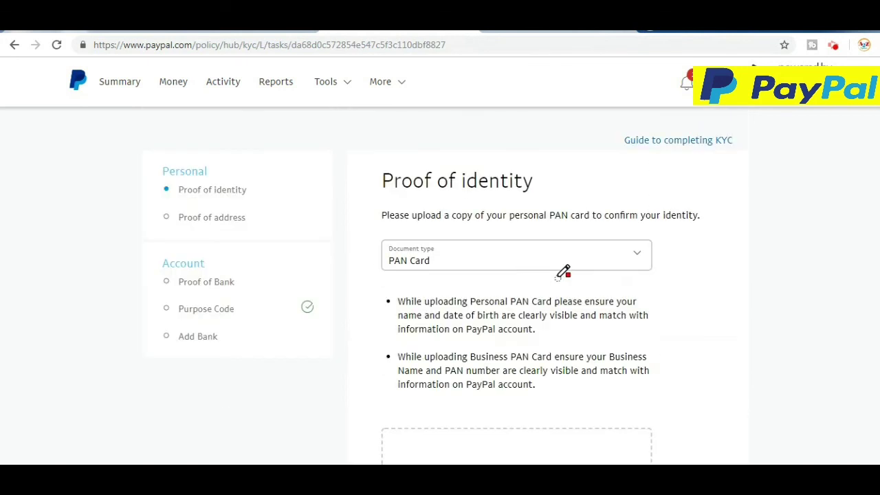
pyautogui.scroll(5, 379, 243)
pyautogui.moveTo(133, 193); pyautogui.dragTo(191, 159)
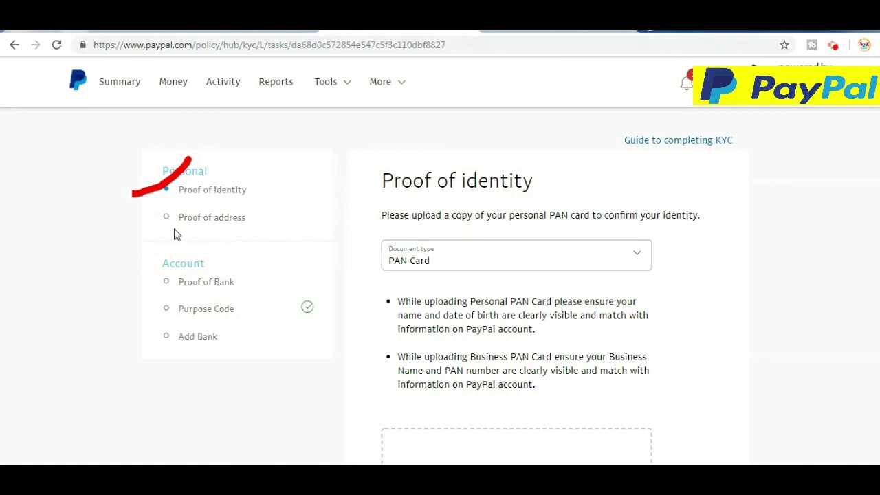
pyautogui.click(169, 218)
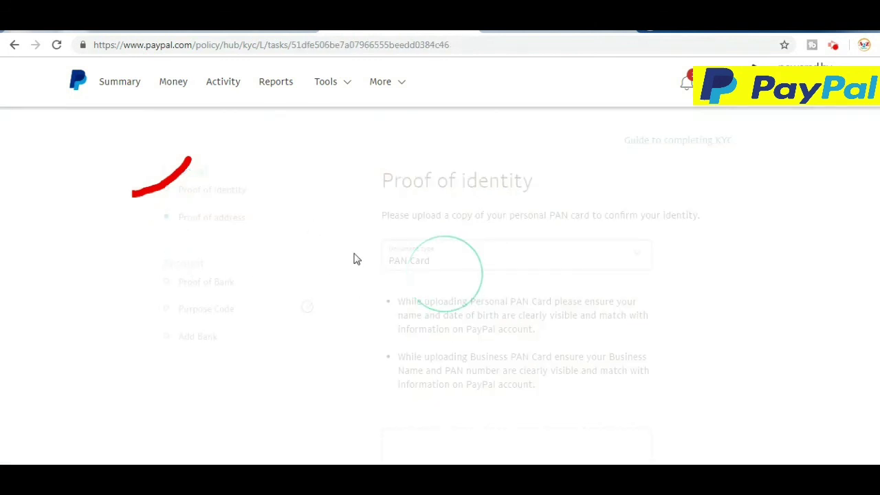
# - Browse the address-proof document types without choosing one
pyautogui.click(624, 281)
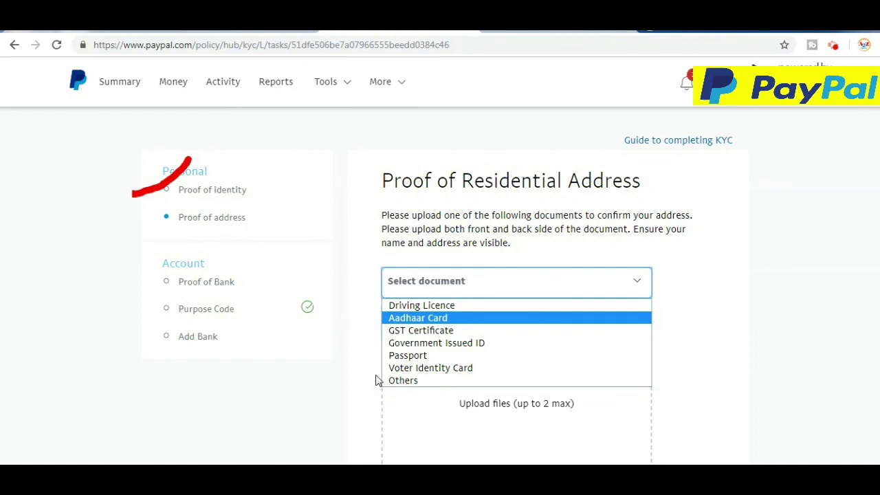
pyautogui.click(353, 175)
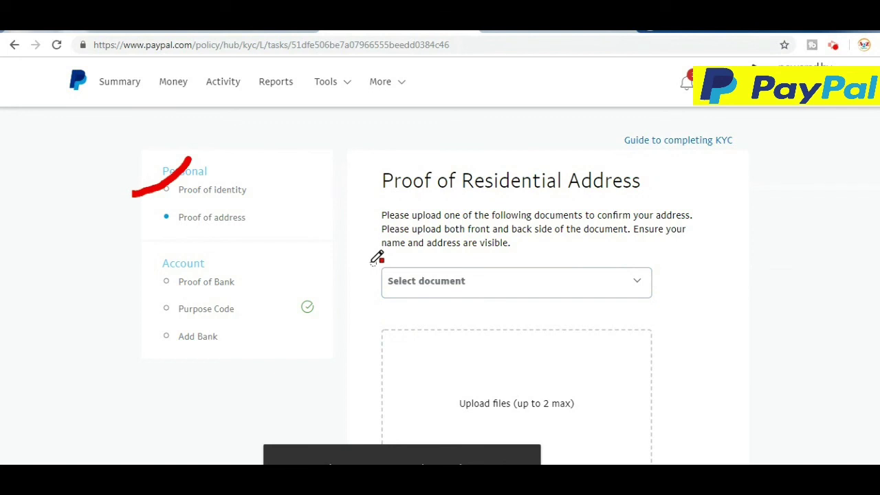
pyautogui.click(635, 282)
pyautogui.click(636, 282)
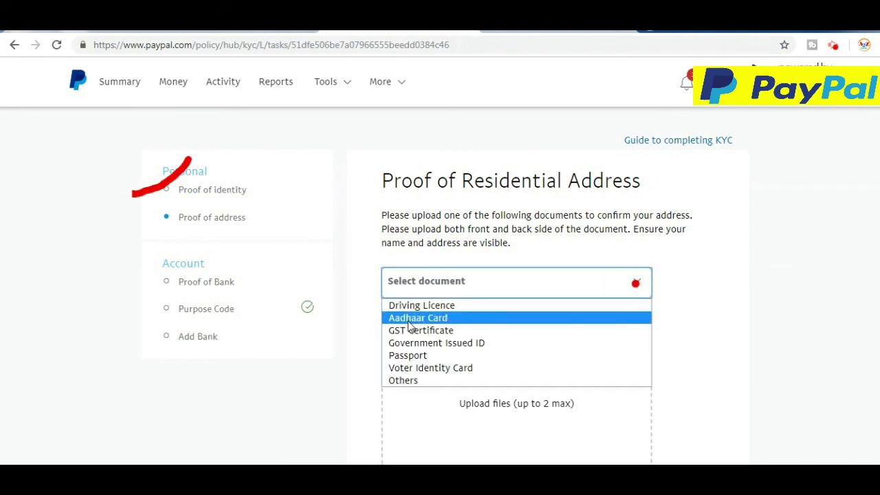
pyautogui.press('Escape')
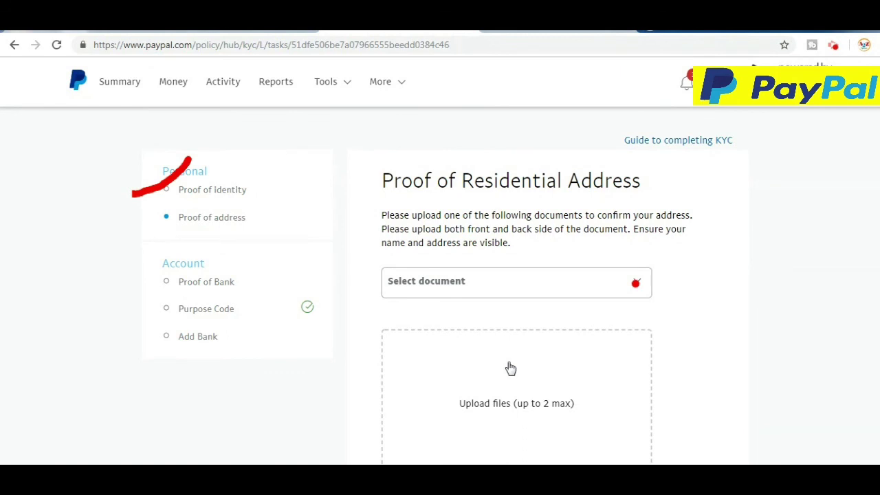